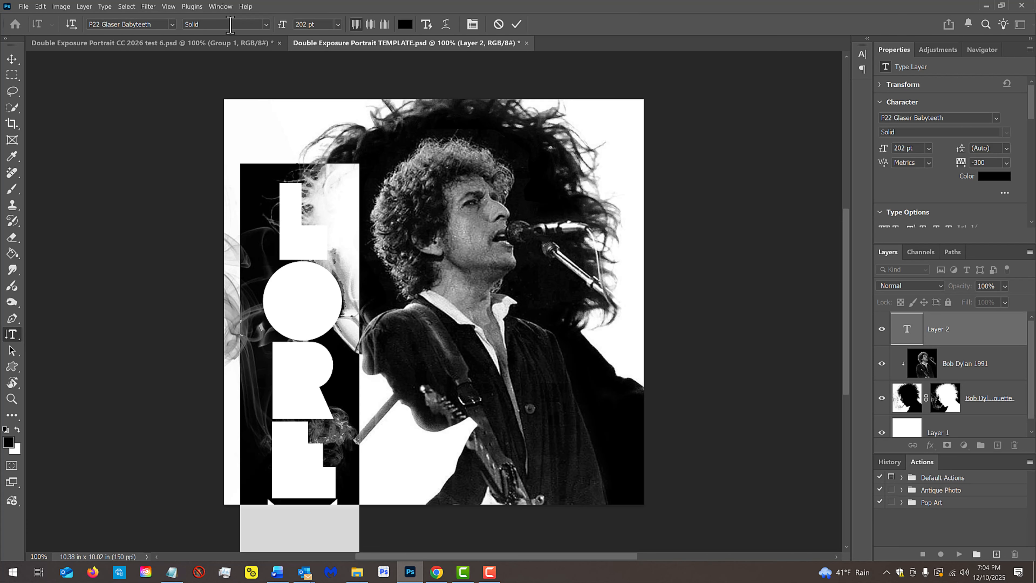
Enter DYLAN as the vertical text and adjust the letter tracking, settling on -300.
text(DYLAN)
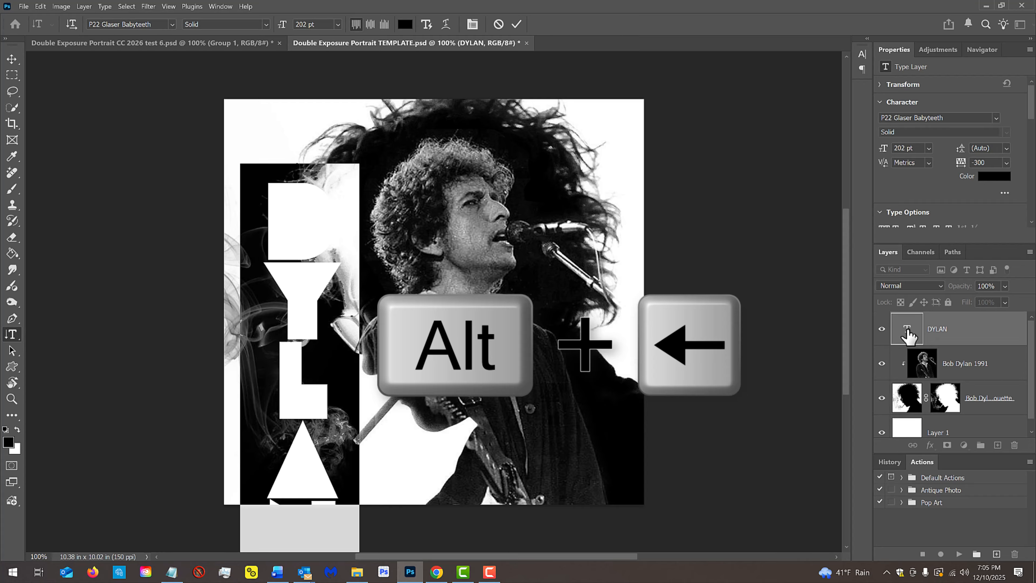
key(alt+Right)
key(alt+Right)
key(alt+Right)
key(alt+Right)
key(alt+Right)
key(alt+Right)
key(alt+Right)
key(alt+Right)
key(alt+Right)
key(alt+Right)
key(alt+Left)
key(alt+Left)
key(alt+Left)
key(alt+Left)
key(alt+Left)
key(alt+Left)
key(alt+Left)
key(alt+Left)
key(alt+Left)
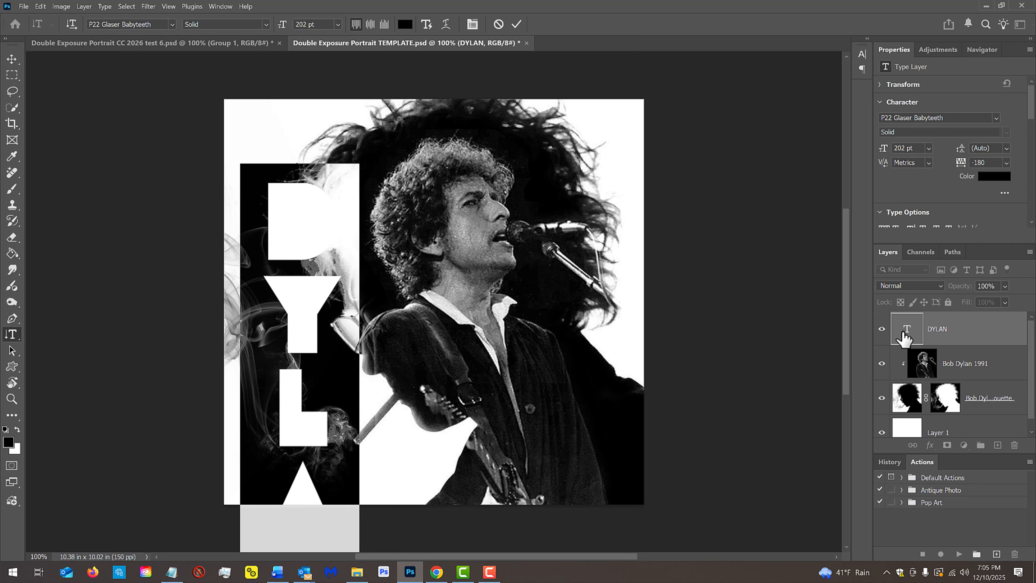
key(alt+Left)
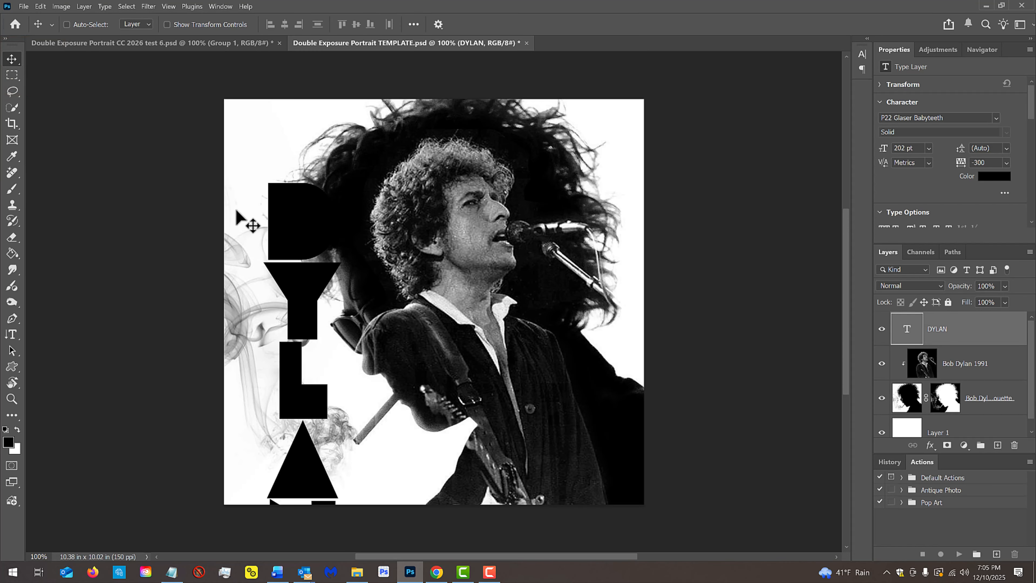
Move the DYLAN text up along the document's left edge so all five letters fit on the canvas.
drag(287, 231, 262, 160)
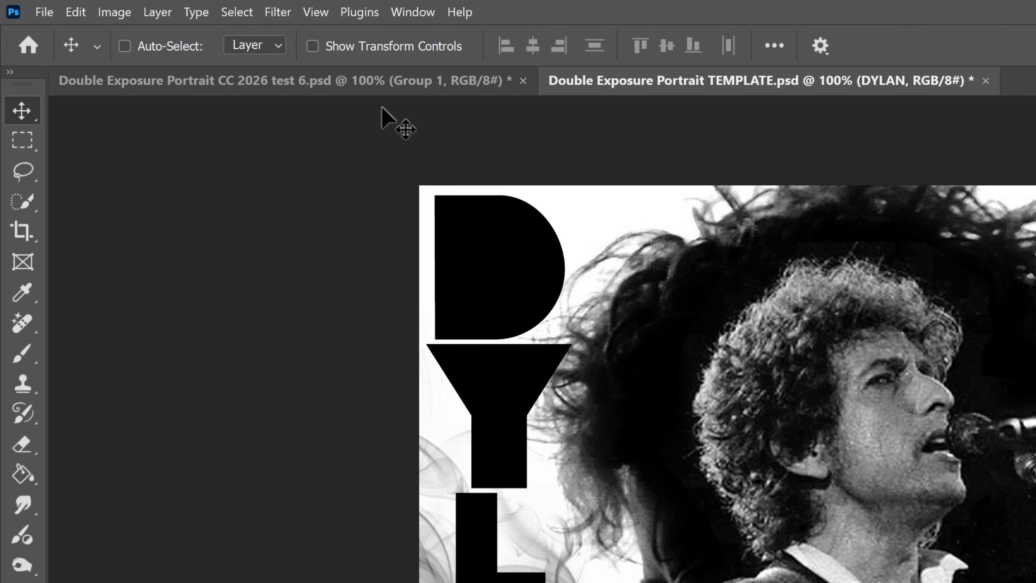
click(169, 7)
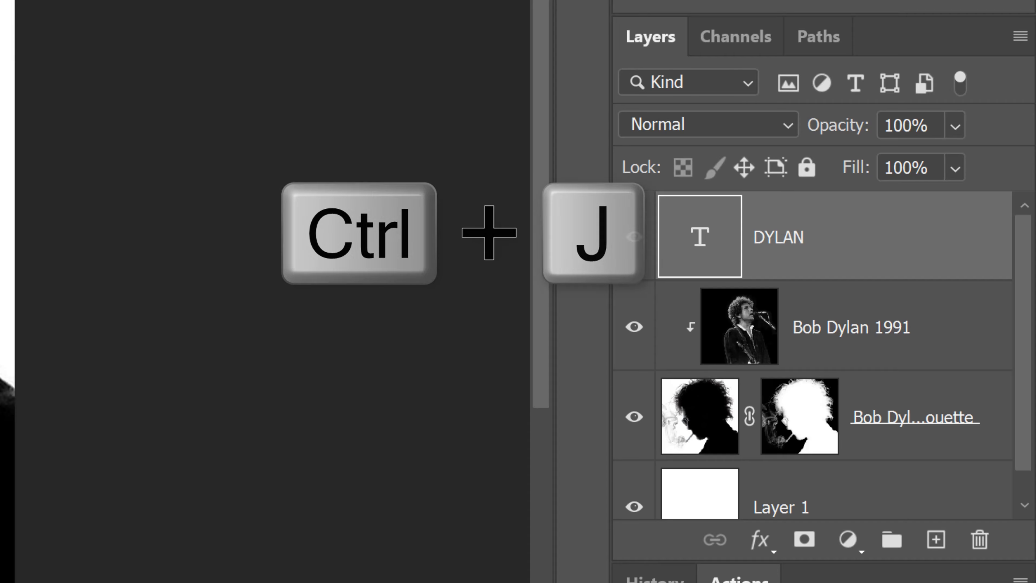
Duplicate the DYLAN text layer and set the copy's text color to white.
key(ctrl+j)
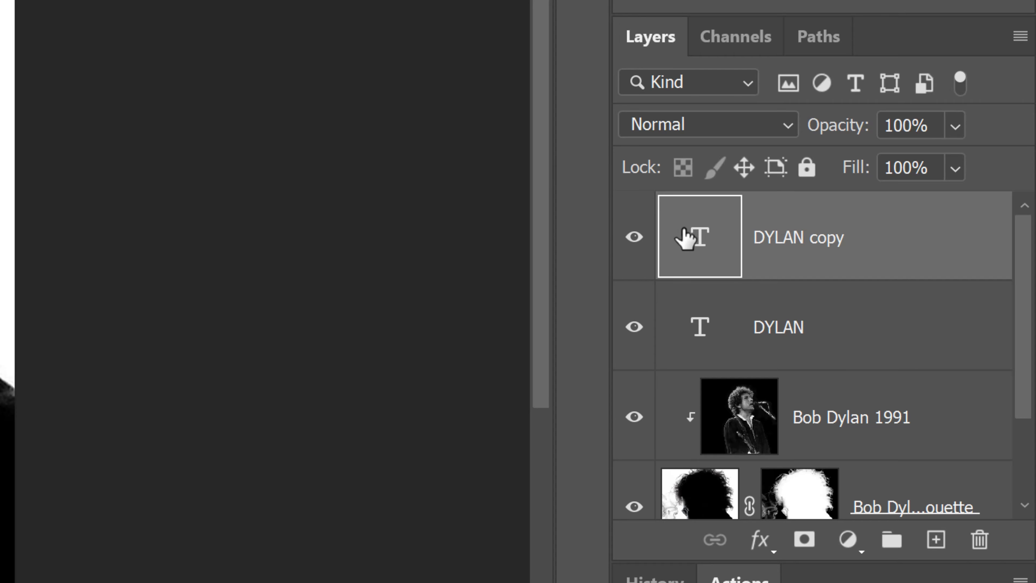
double_click(697, 247)
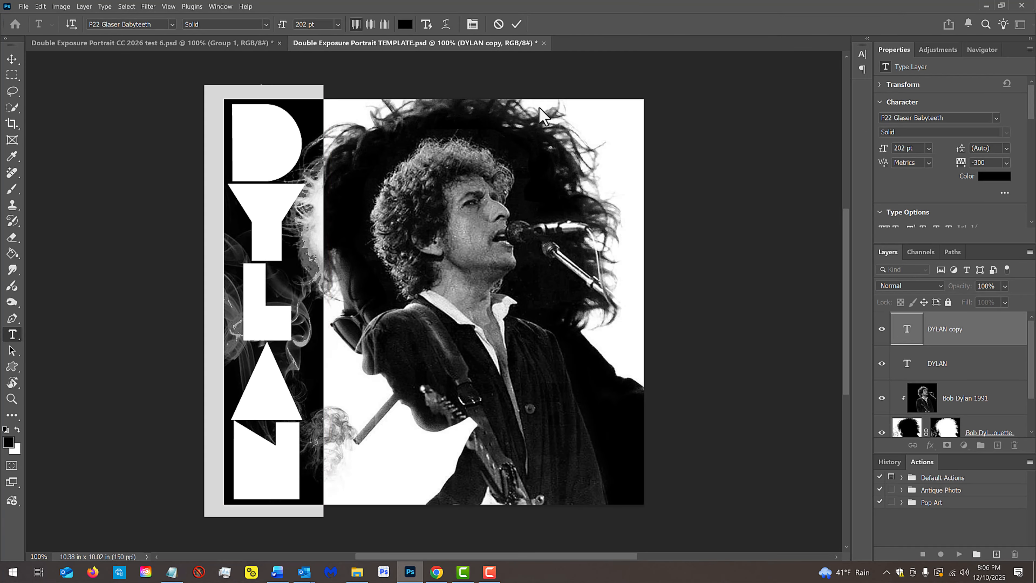
click(405, 24)
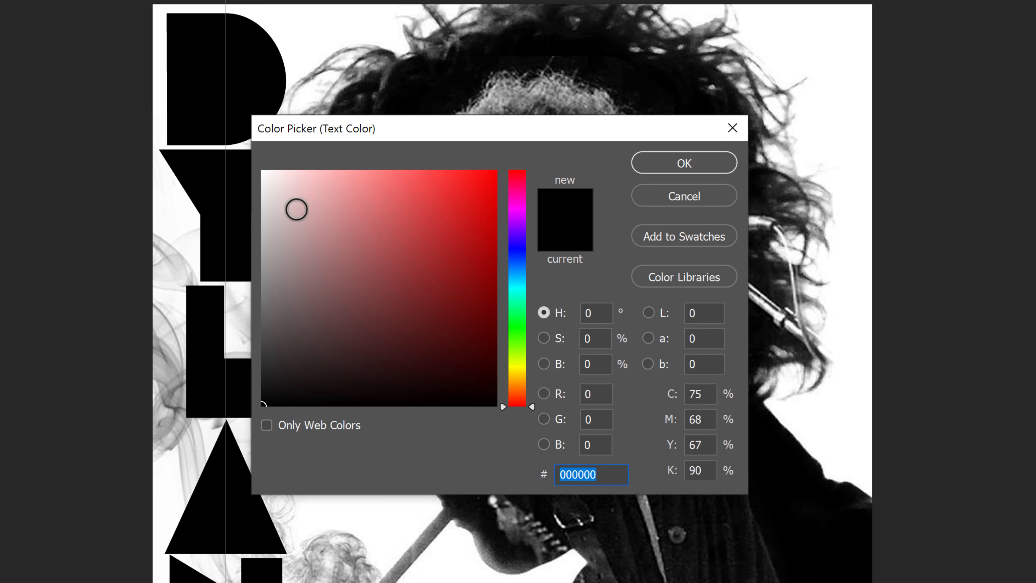
click(288, 197)
click(246, 144)
click(681, 168)
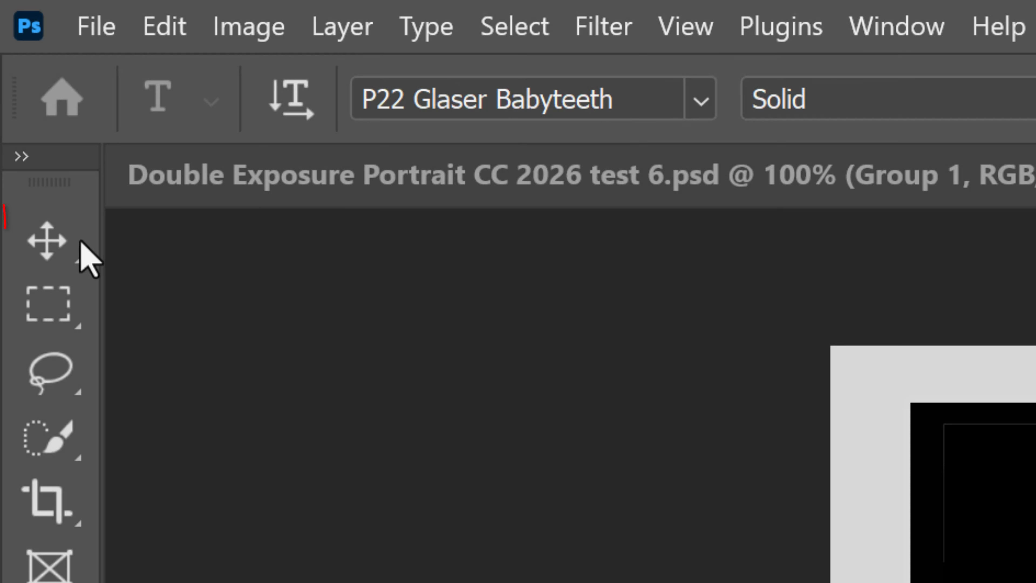
click(45, 240)
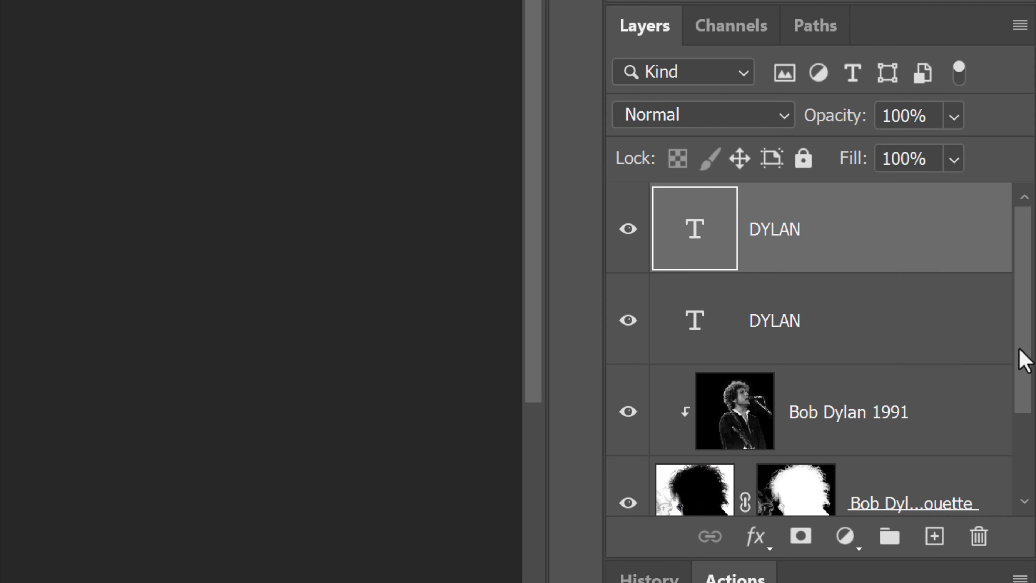
Copy the silhouette layer's mask onto the top DYLAN text layer and check the mask on its own in the document.
scroll(995, 371, down, 1)
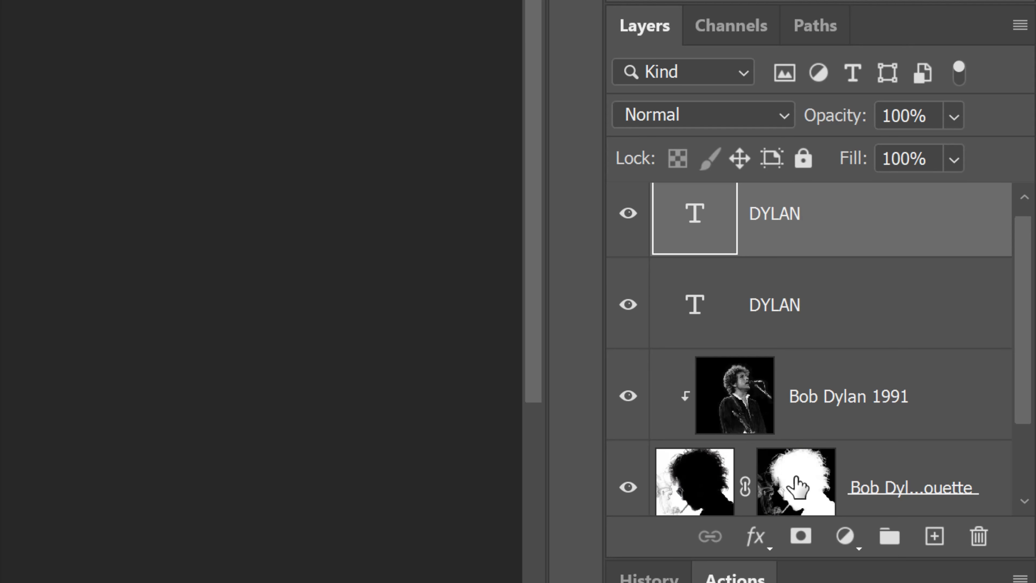
key(alt)
drag(796, 486, 796, 198)
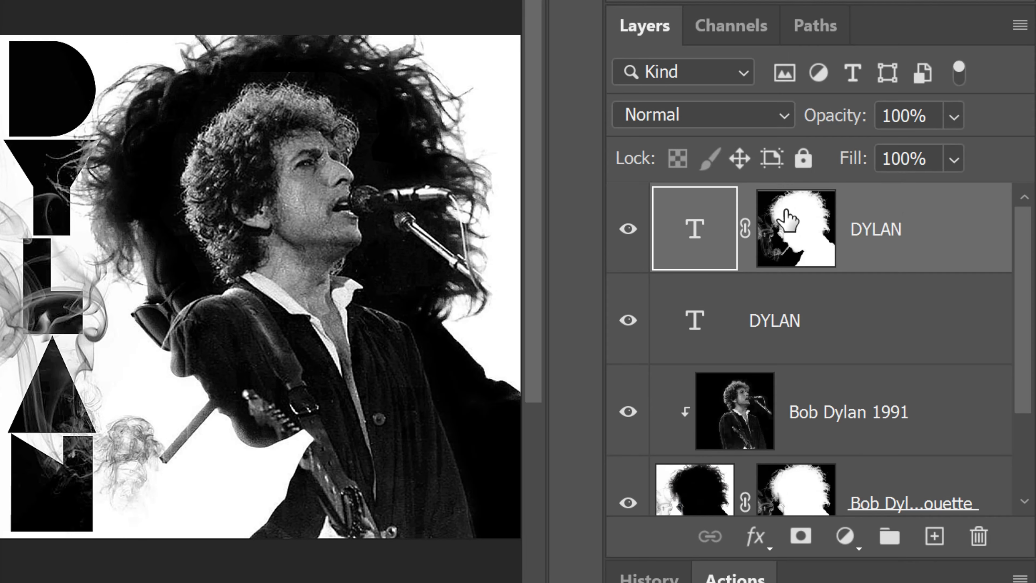
alt+click(787, 220)
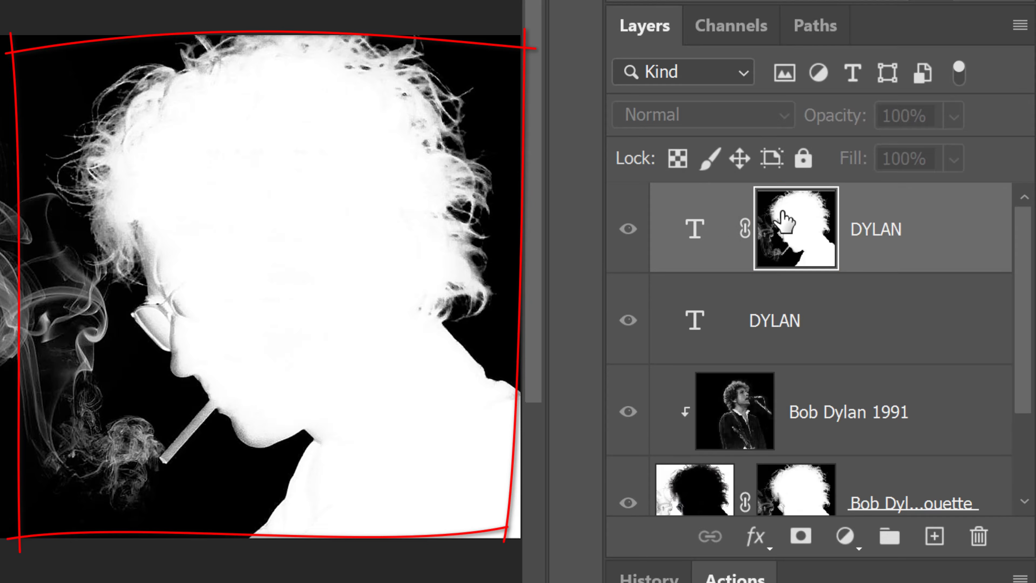
alt+click(785, 221)
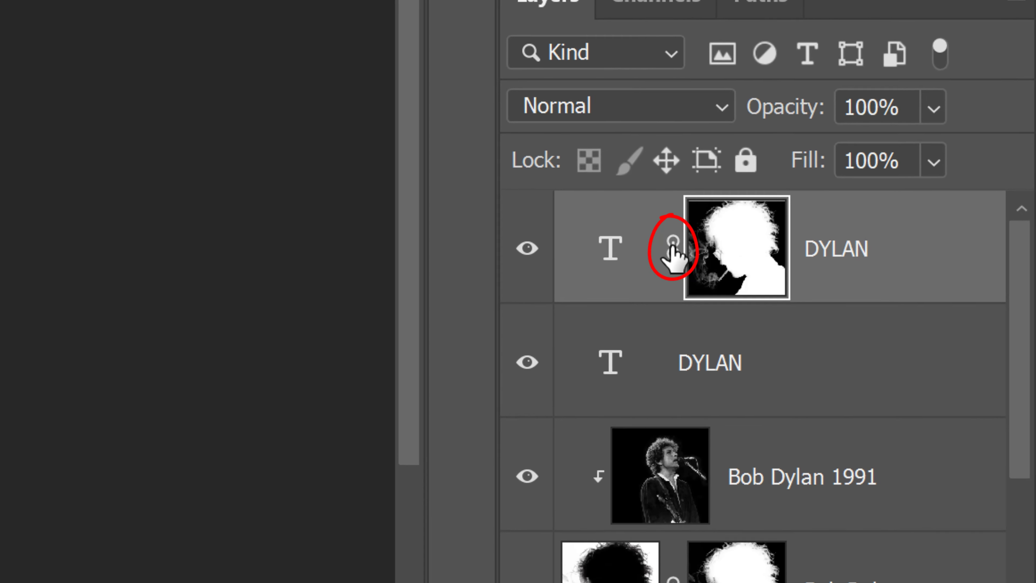
Try unlinking the top DYLAN layer's mask and moving it about 0.98 in left and 0.47 in up, and undo both changes.
click(672, 242)
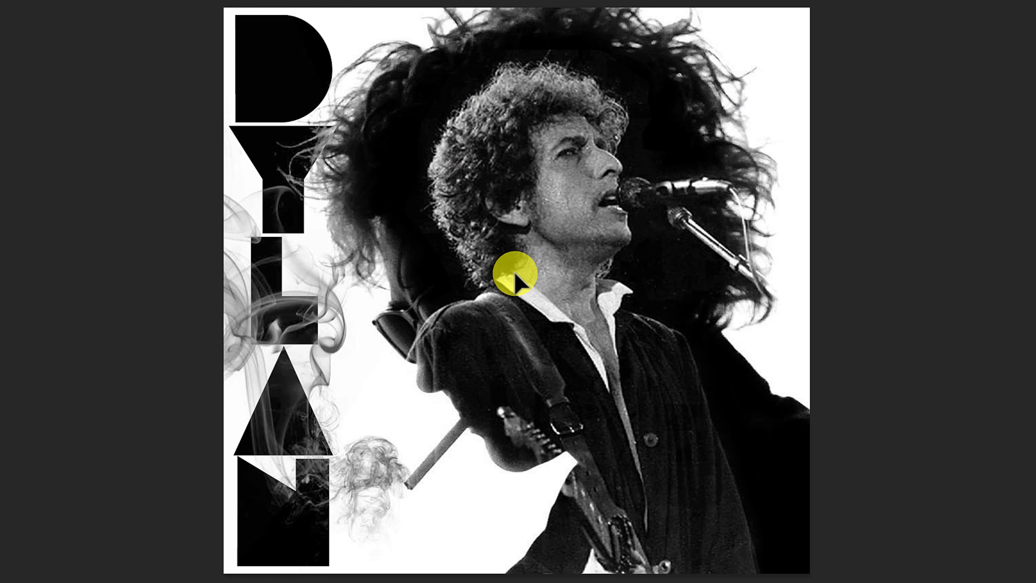
drag(514, 271, 465, 246)
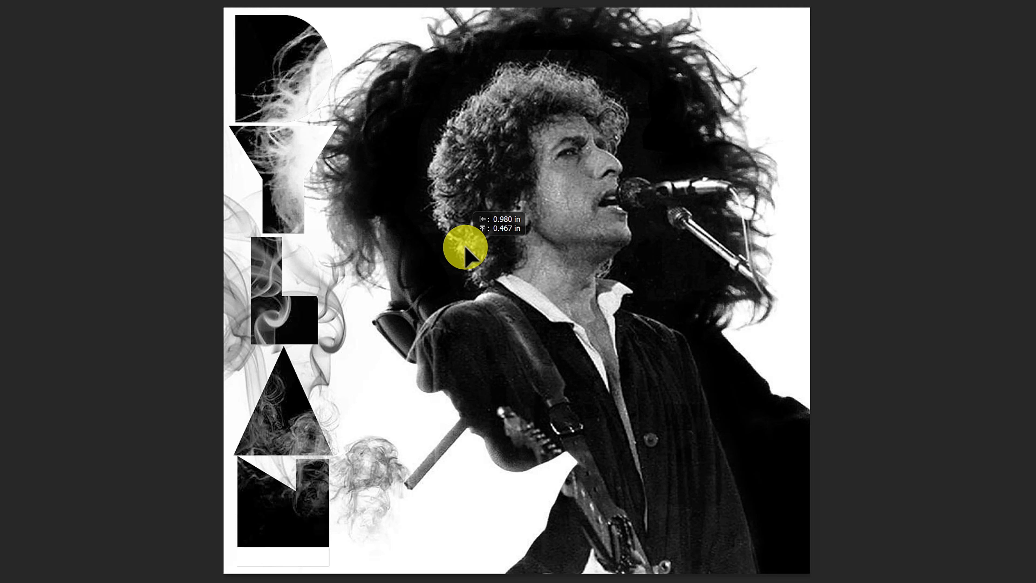
key(ctrl+z)
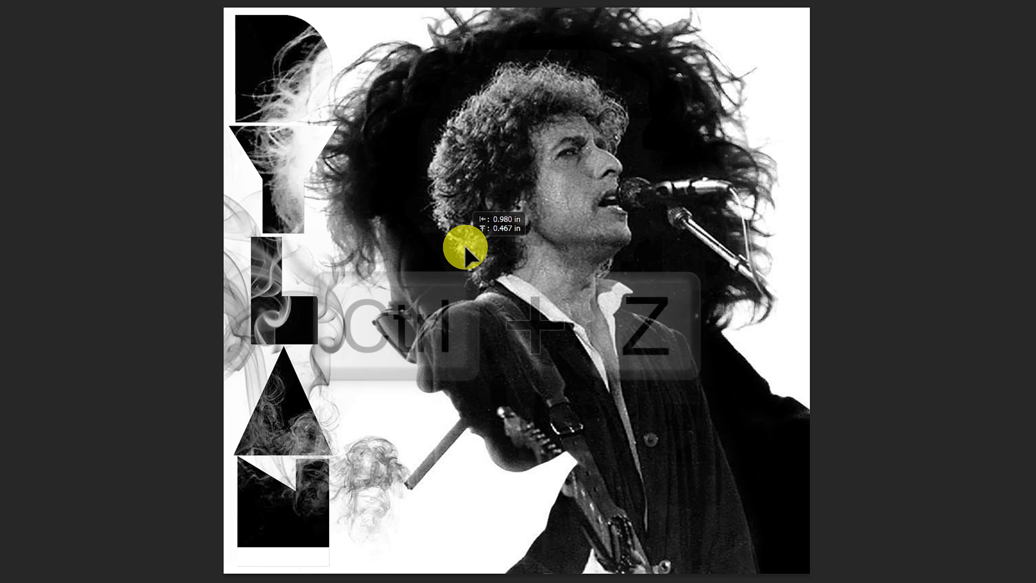
key(ctrl+z)
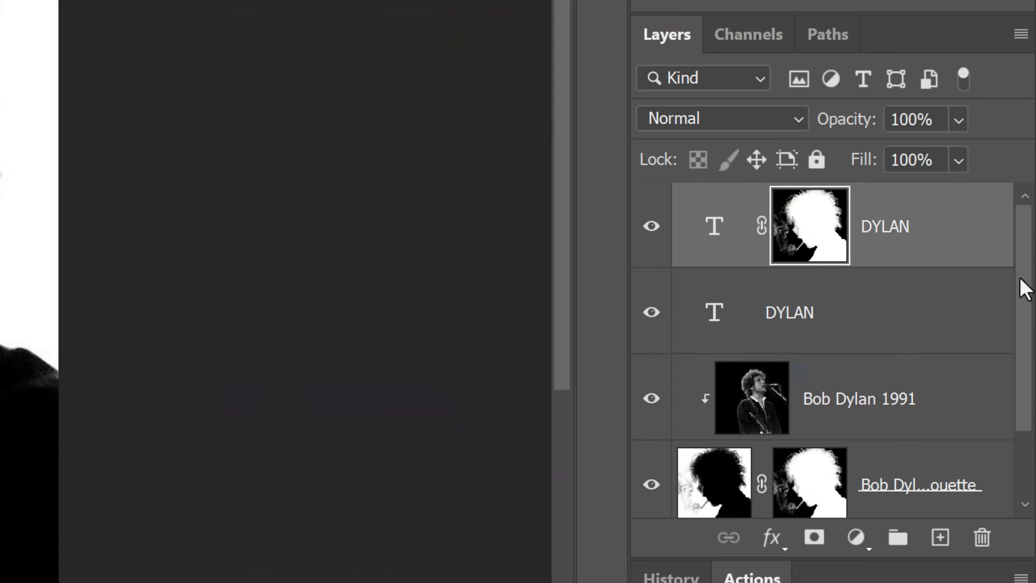
Open the Layer Style settings for the white background layer, Layer 1.
drag(1023, 288, 995, 470)
click(727, 482)
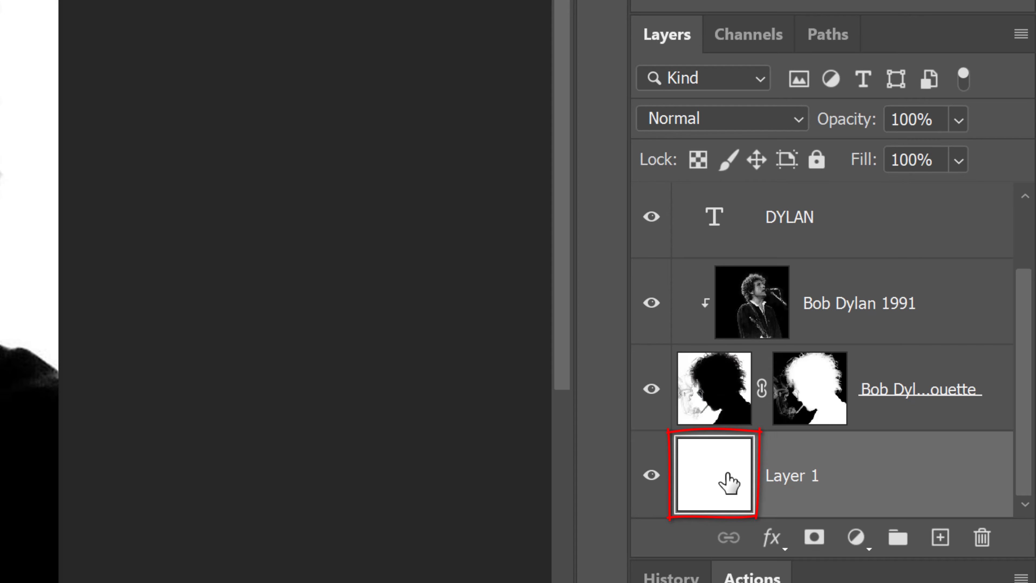
double_click(727, 482)
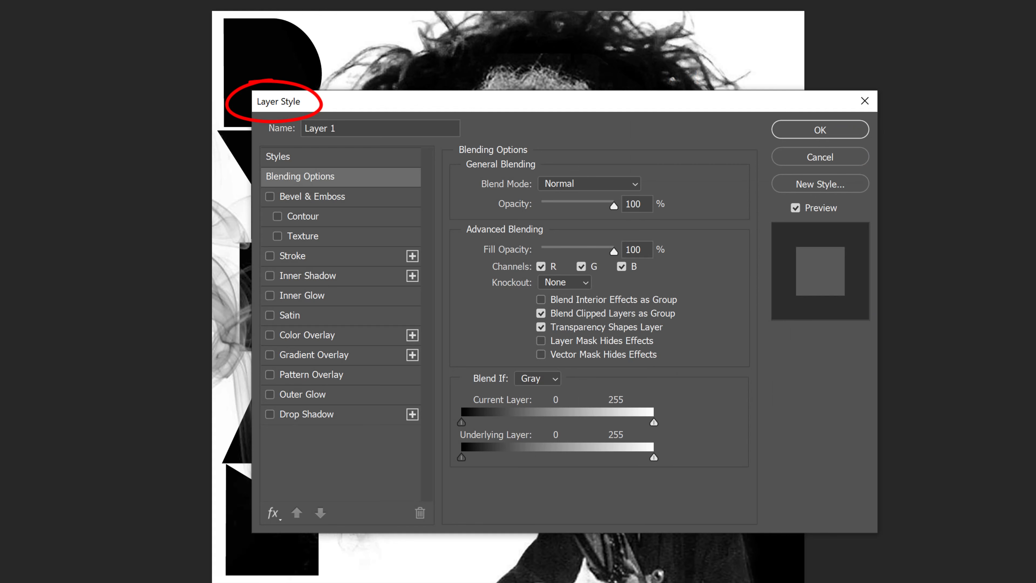
Try a blue Color Overlay on Layer 1 and turn the effect off again.
click(338, 335)
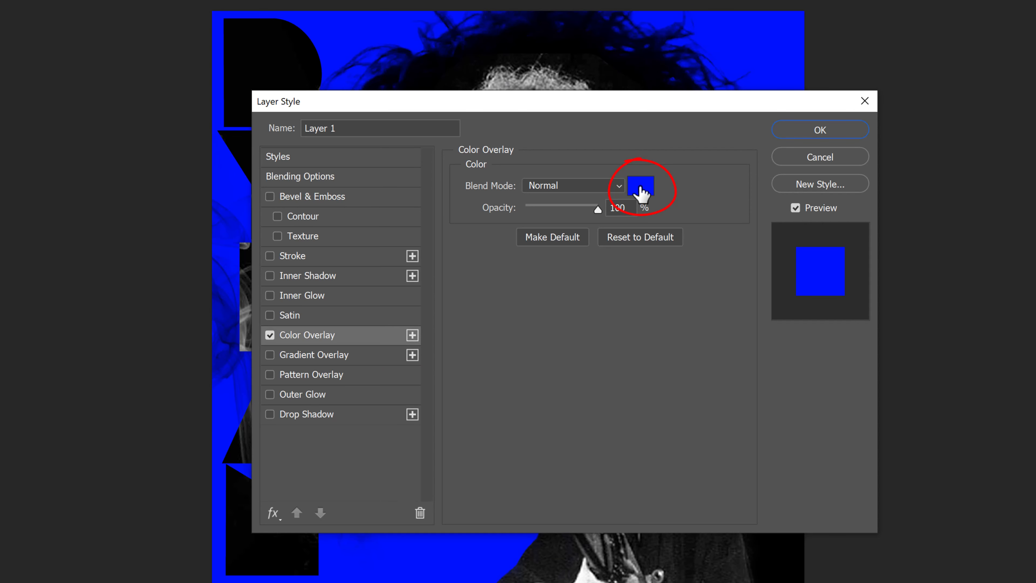
click(640, 187)
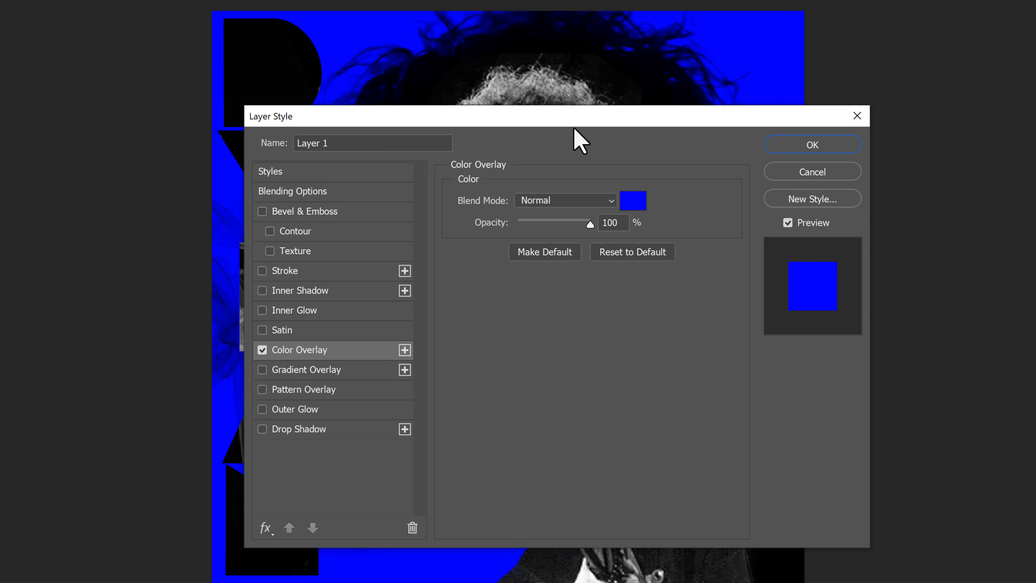
click(262, 354)
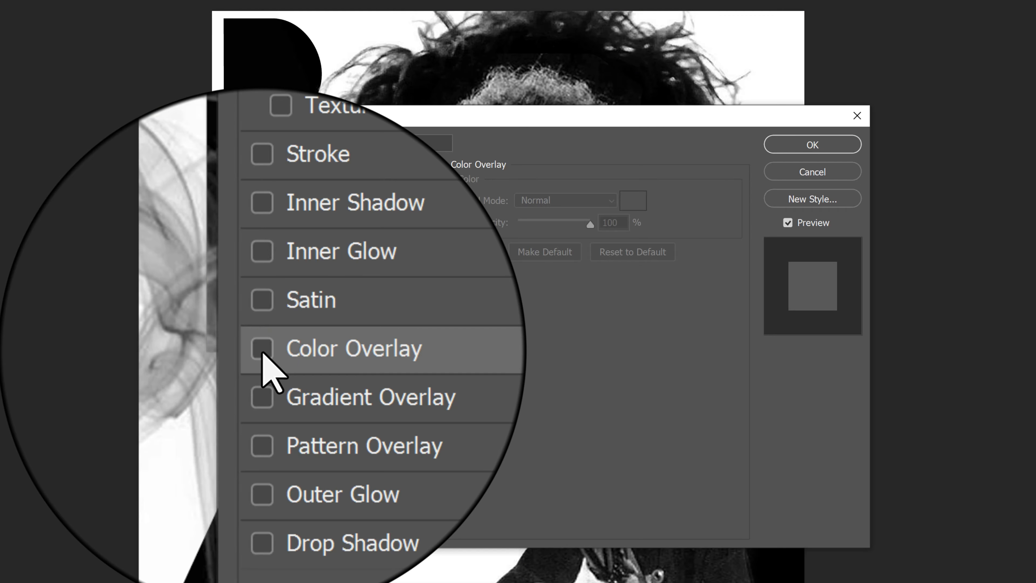
Add a Gradient Overlay to Layer 1 using the Spectrum preset from the Legacy Default Gradients.
click(367, 398)
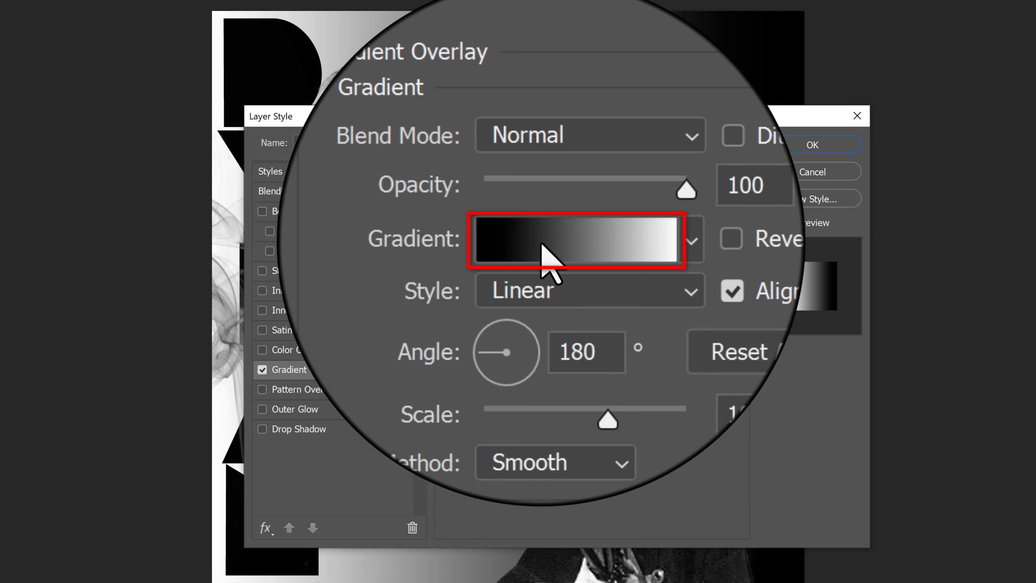
click(541, 250)
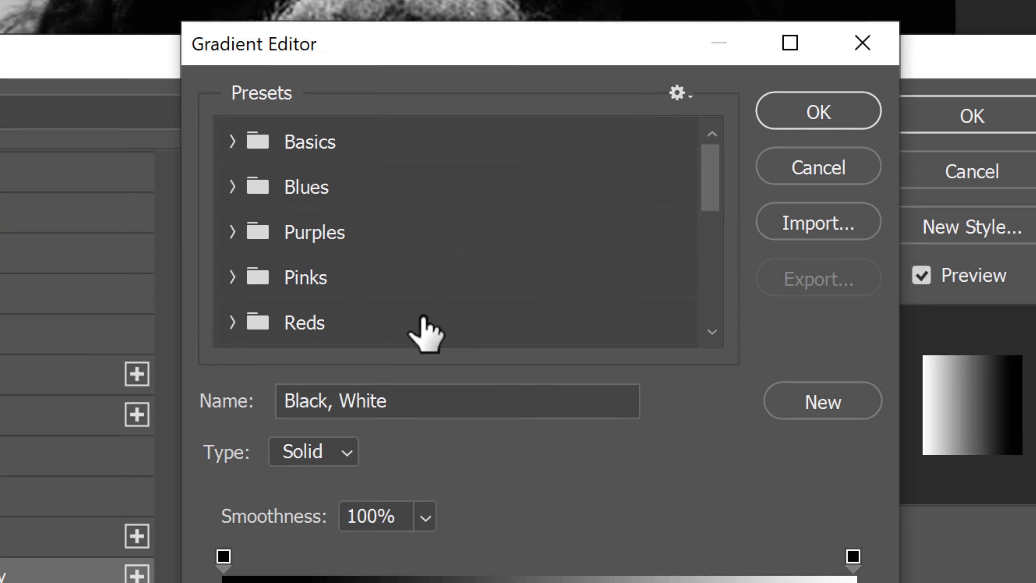
drag(707, 201, 703, 305)
click(316, 326)
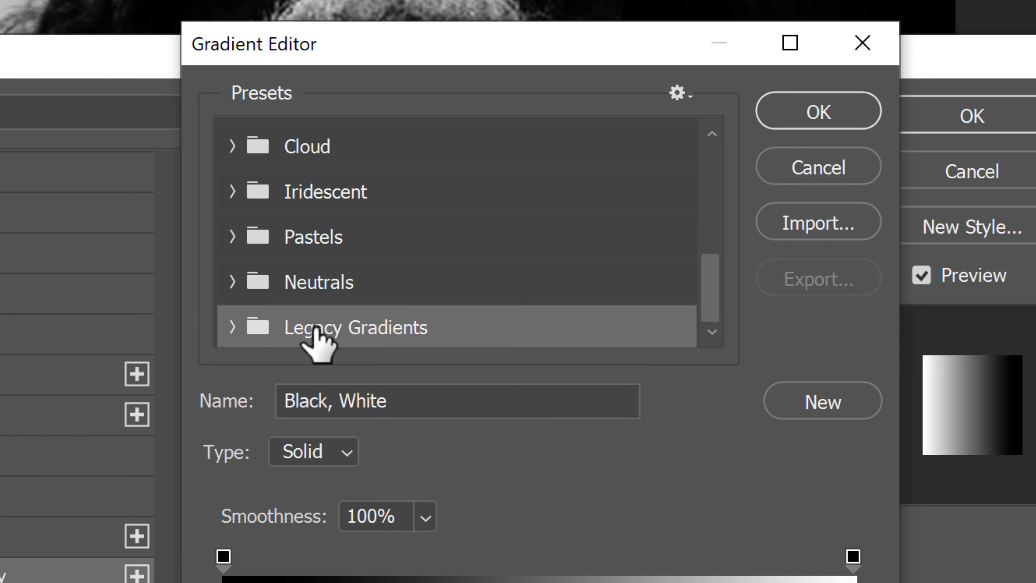
click(233, 327)
drag(710, 225, 717, 249)
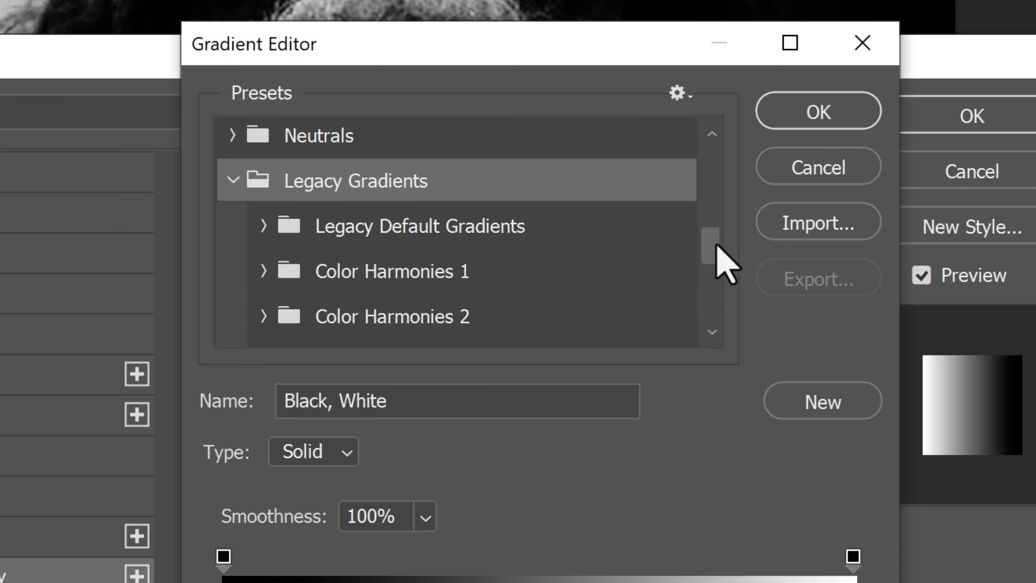
click(265, 225)
click(502, 325)
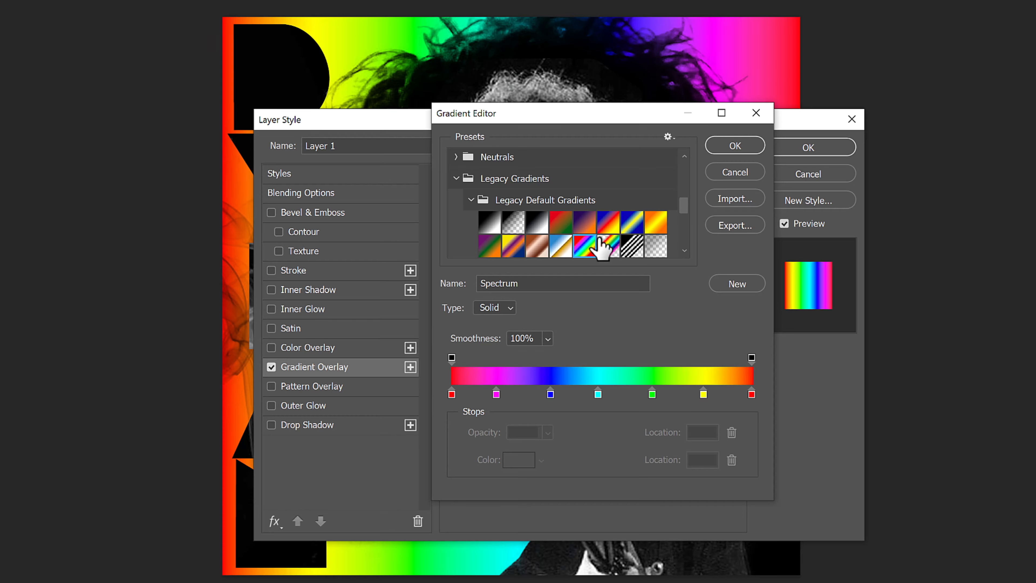
click(734, 145)
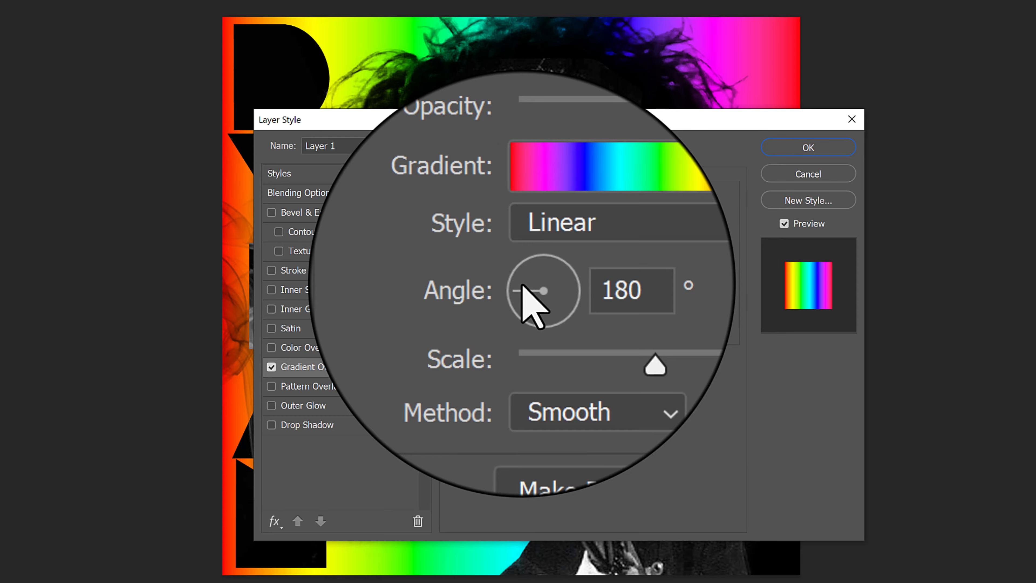
Set the gradient's angle to 90° and scale to 135%, shift it slightly down in the image, and apply the layer style.
click(529, 274)
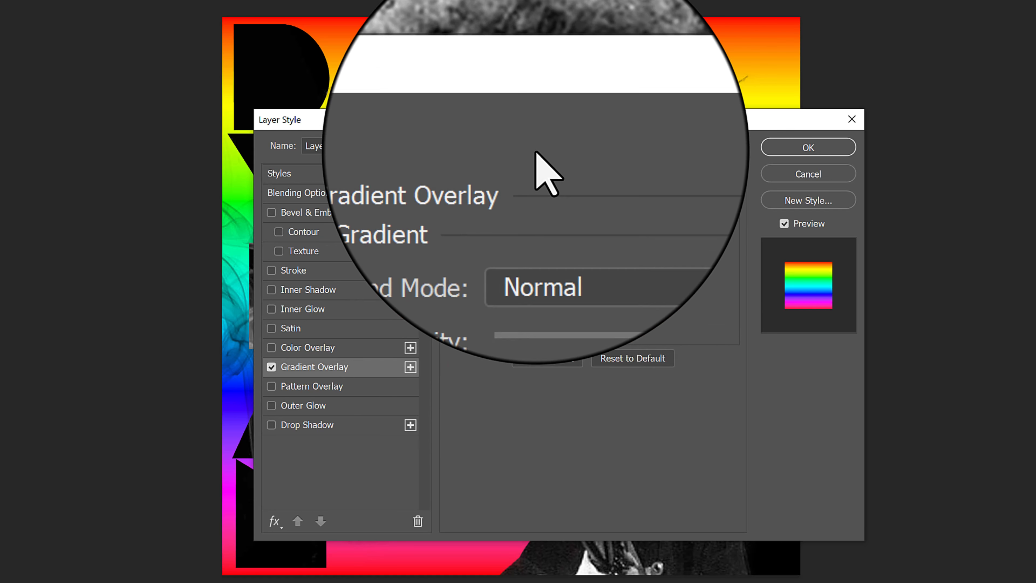
drag(547, 120, 749, 126)
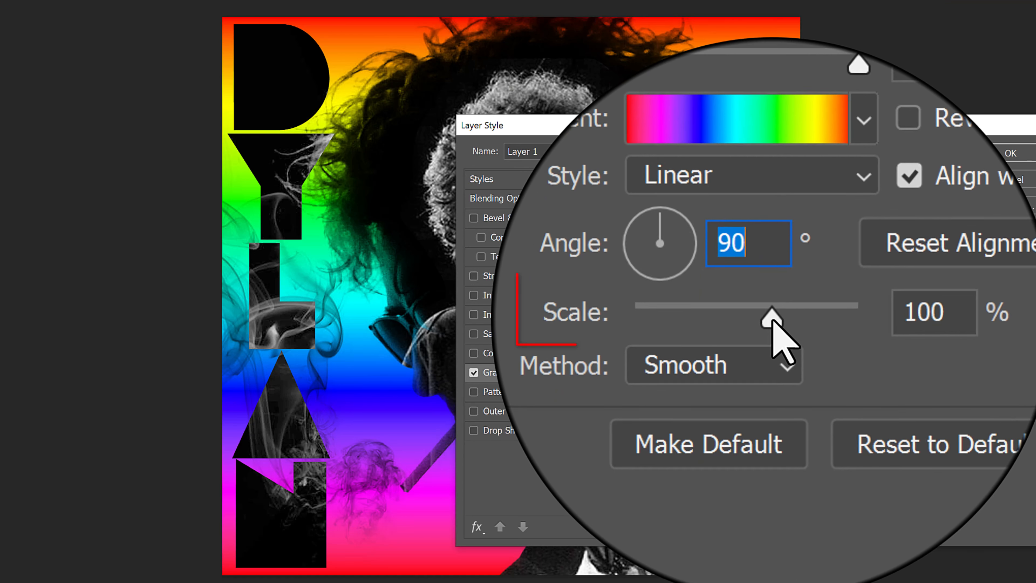
drag(775, 331, 793, 326)
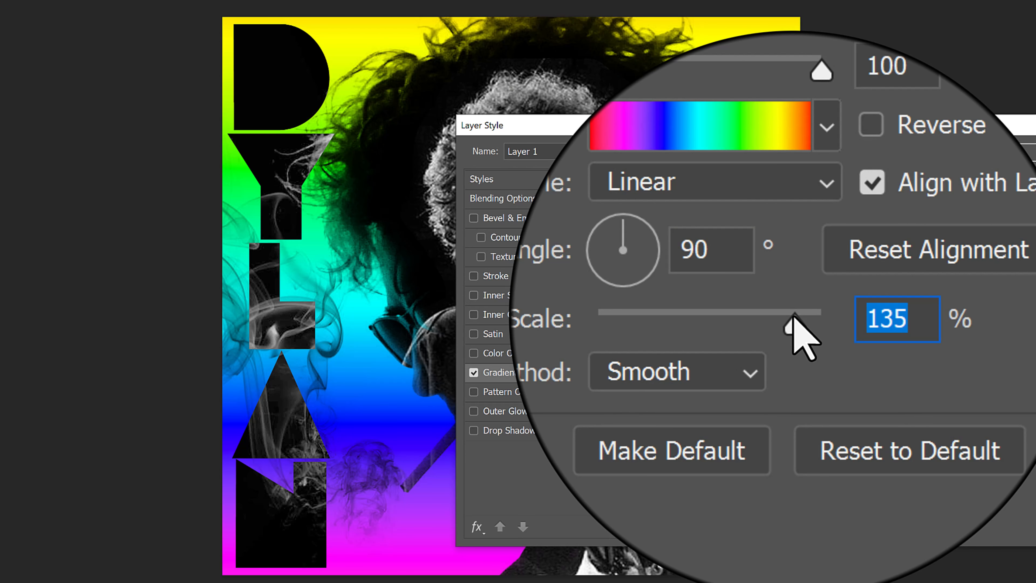
drag(423, 319, 411, 342)
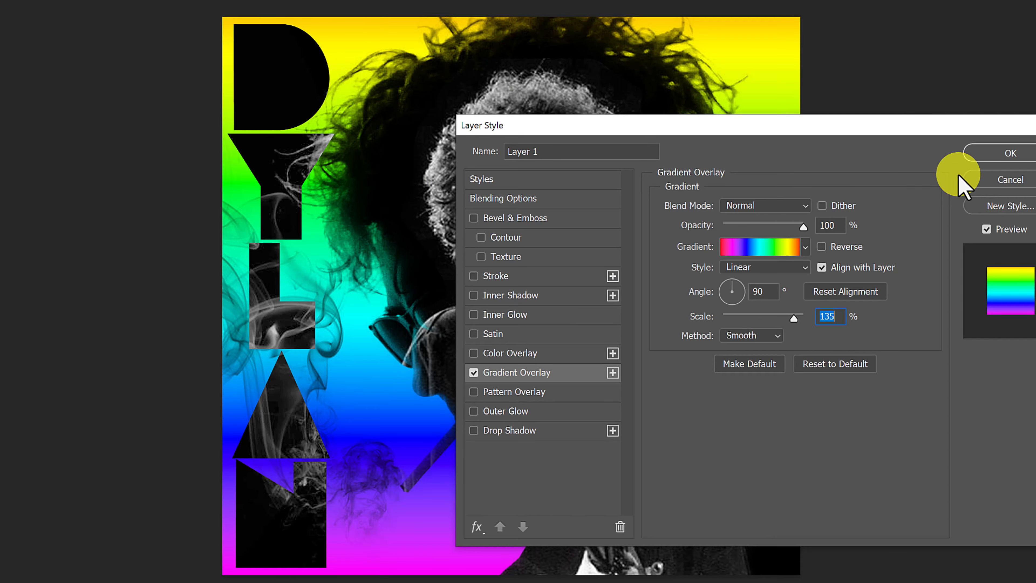
click(1010, 157)
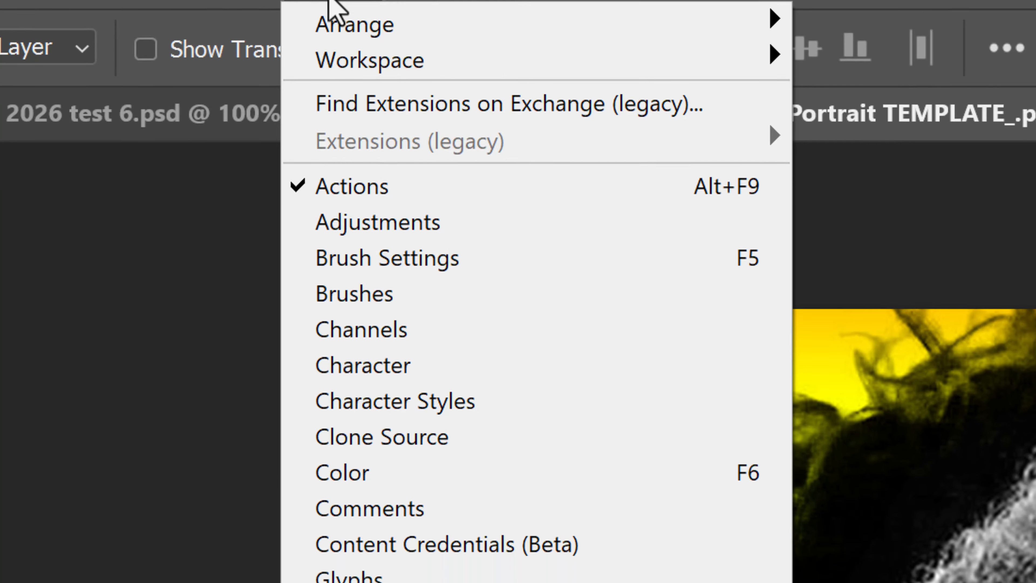
Show the Gradients panel and open its options for loading the legacy gradients.
click(368, 362)
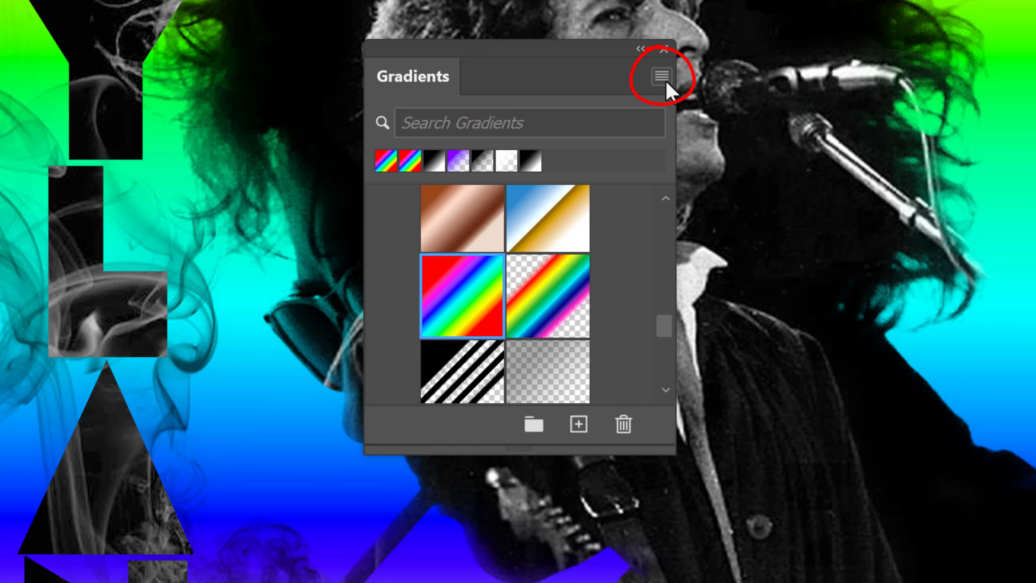
click(666, 83)
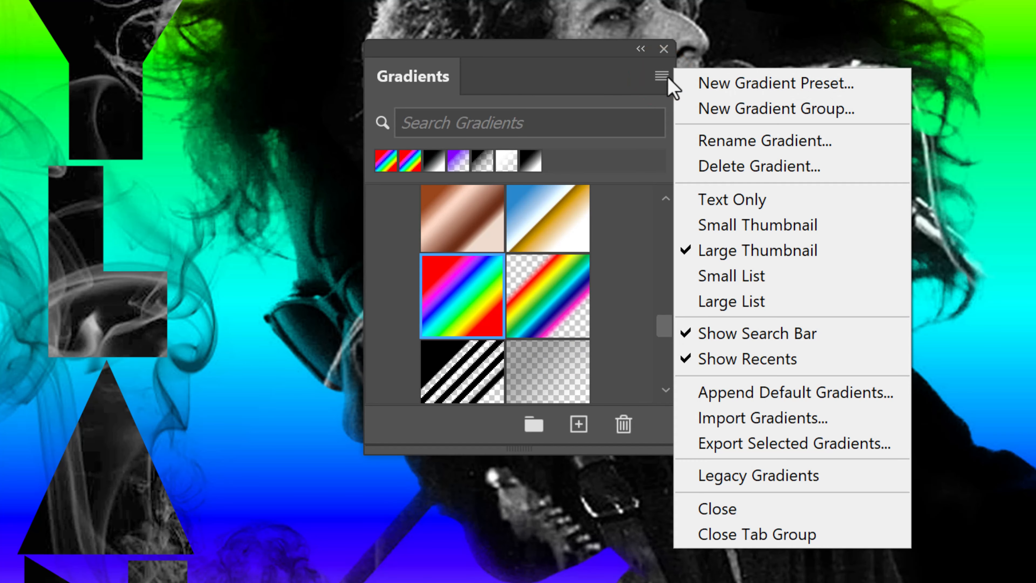